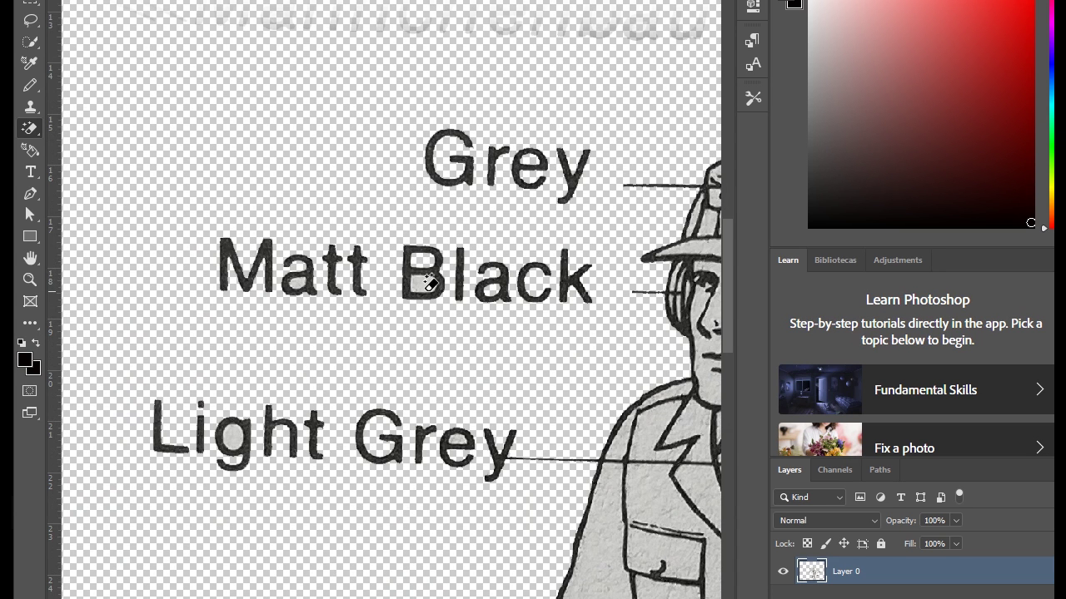
# Erase the background left inside the letters of the "Matt Black" and "Light Grey" labels with the Magic Eraser.
pyautogui.click(425, 285)
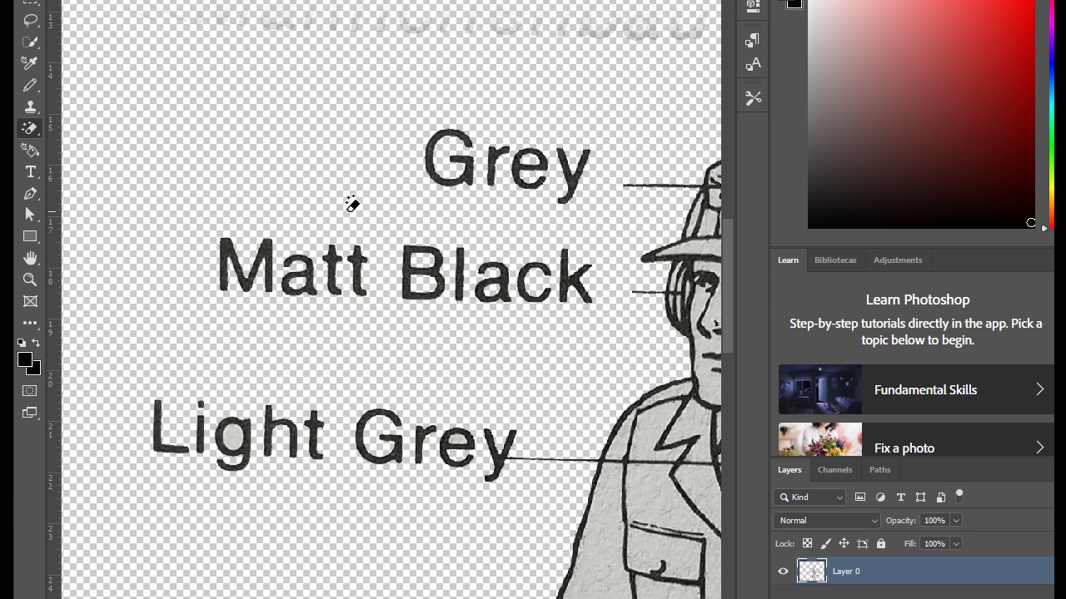
pyautogui.click(237, 428)
pyautogui.press('Escape')
pyautogui.scroll(2, 237, 106)
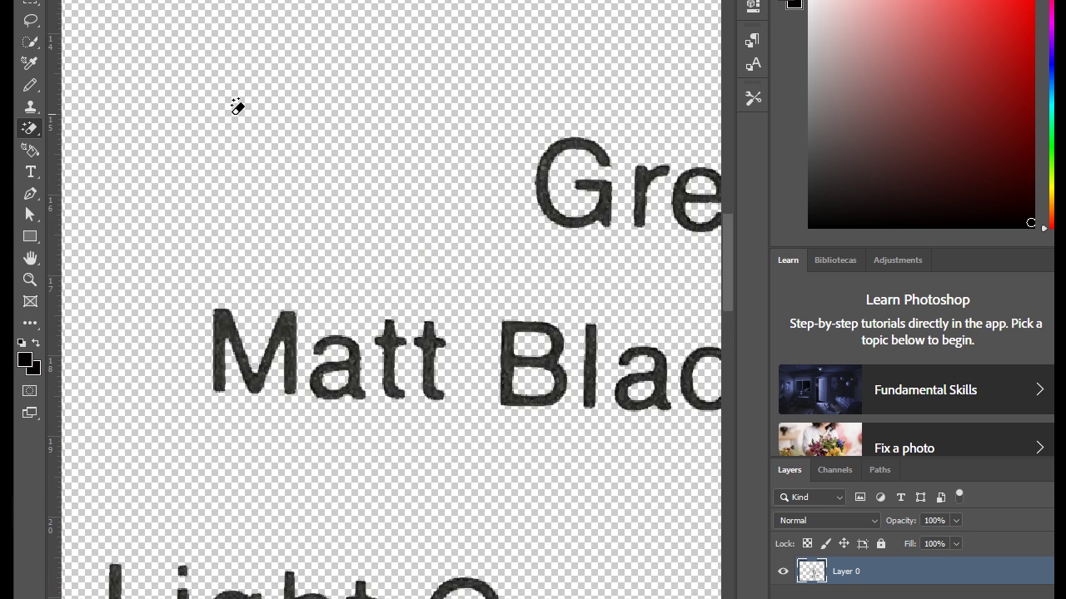
pyautogui.scroll(-3, 236, 105)
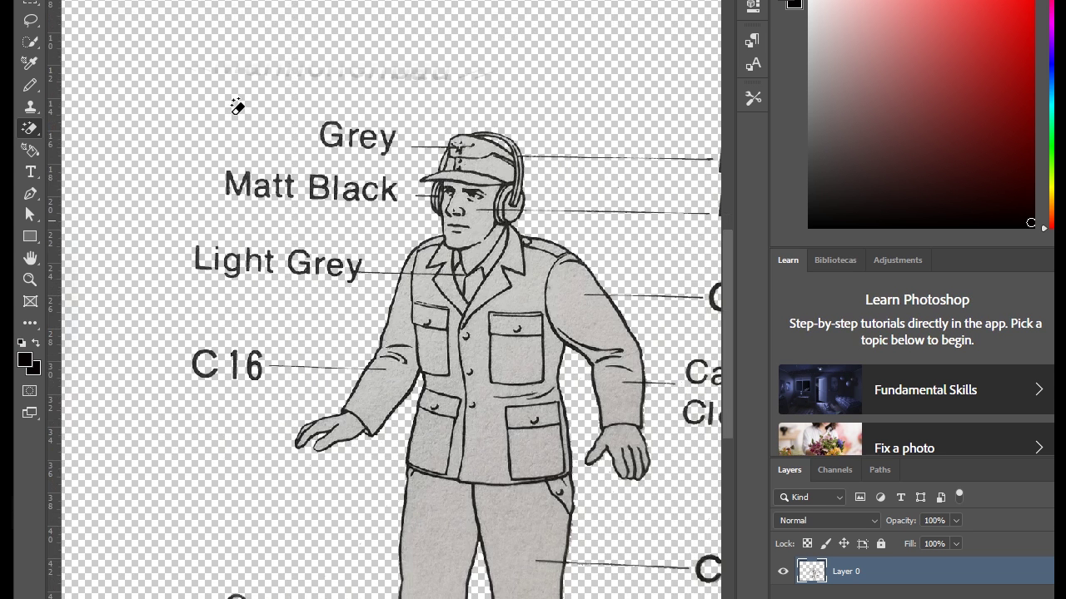
# Erase the faded text remnants above the soldier figure with the regular Eraser tool.
pyautogui.scroll(-1, 236, 105)
pyautogui.rightClick(36, 129)
pyautogui.click(90, 128)
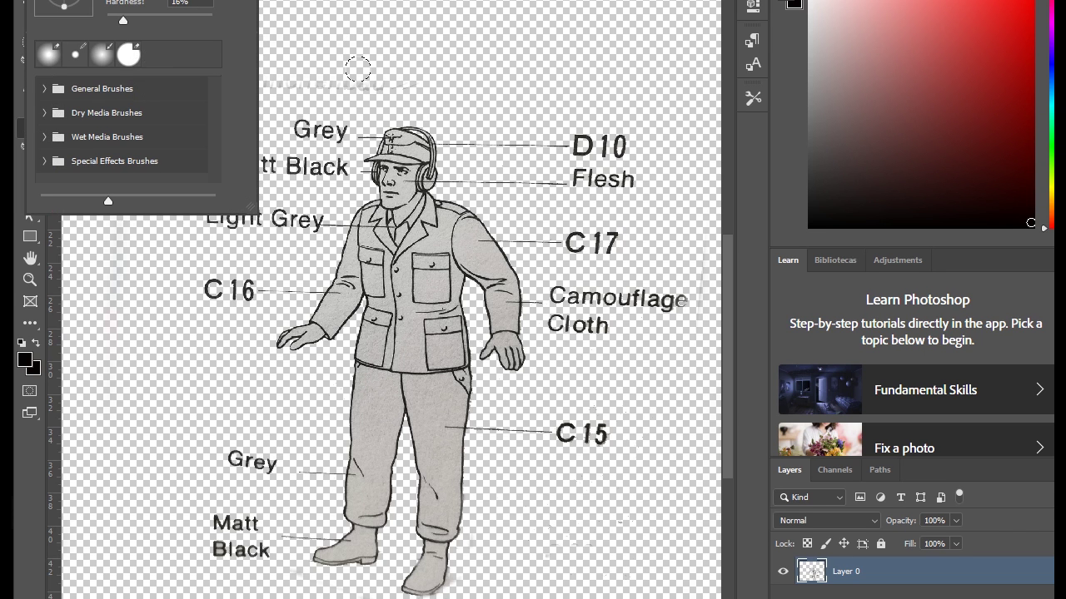
pyautogui.click(310, 73)
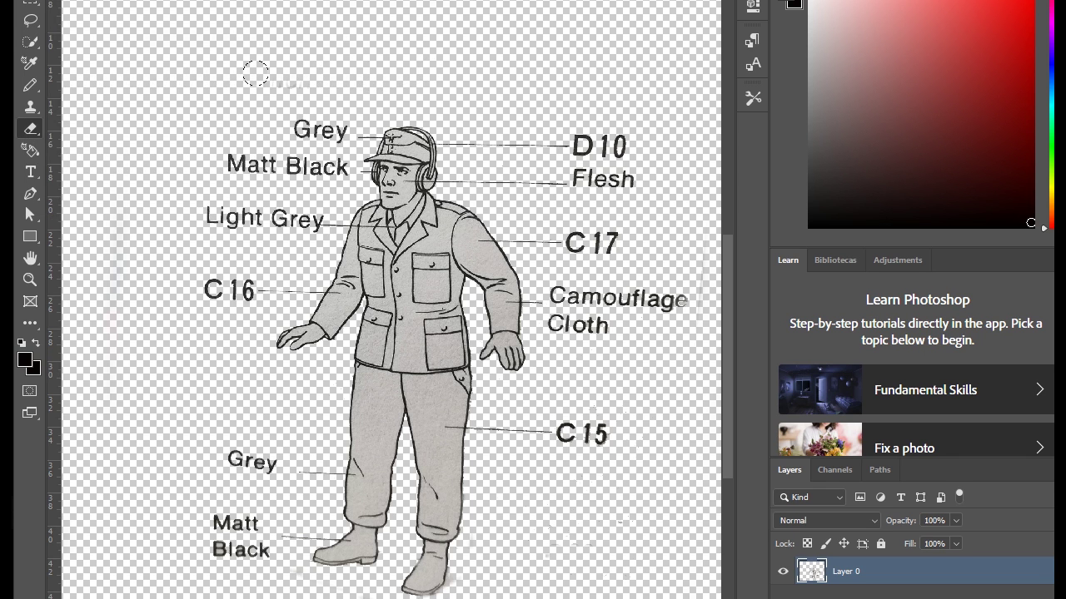
pyautogui.scroll(1, 260, 70)
pyautogui.scroll(3, 238, 41)
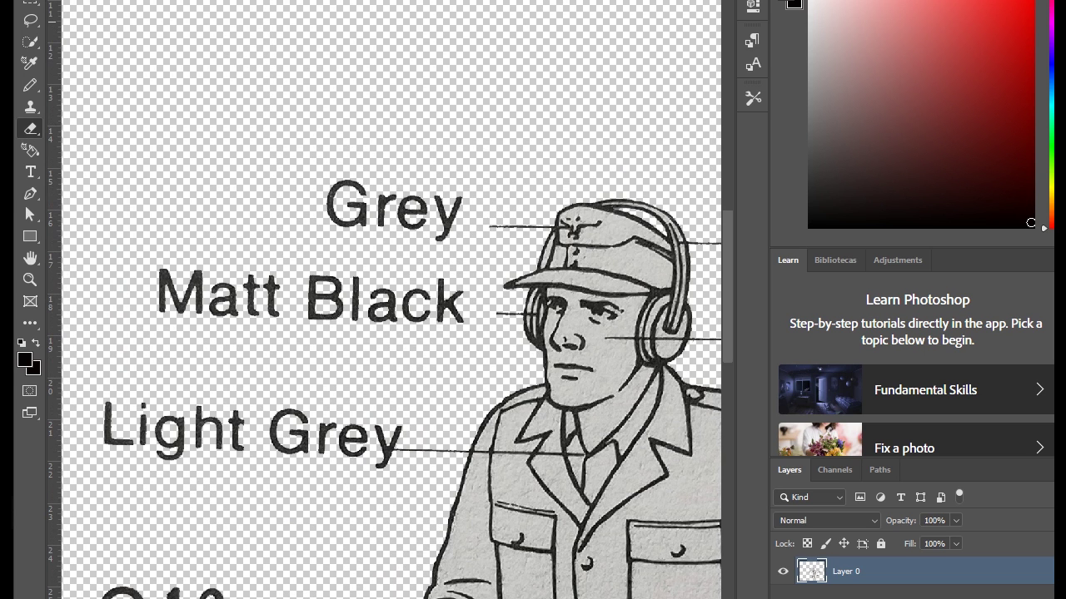
pyautogui.scroll(-4, 334, 80)
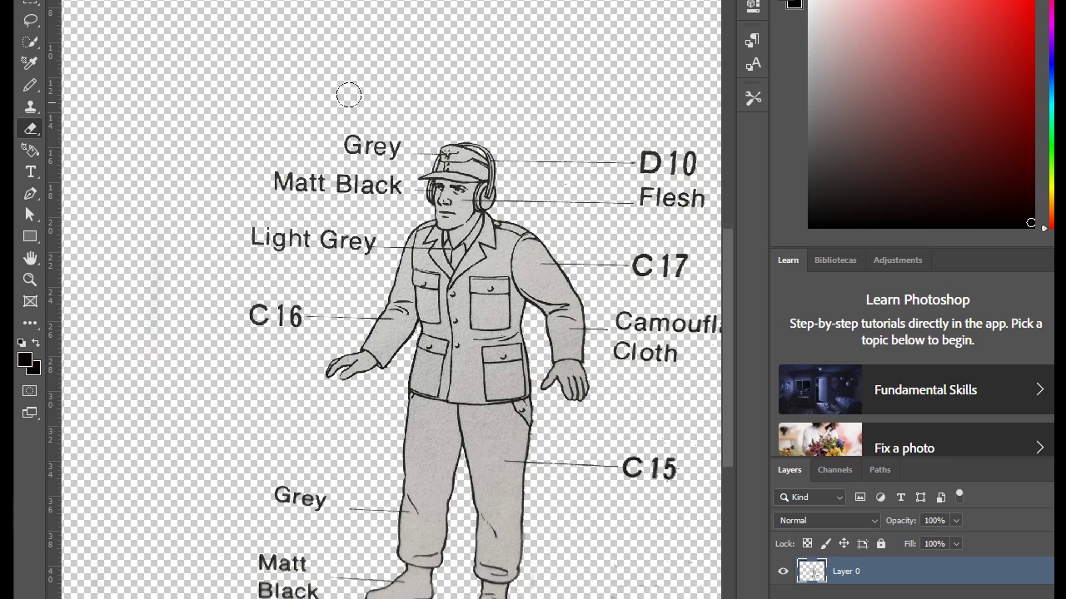
# Erase the leftover traces in the empty area beside the C16 label.
pyautogui.moveTo(145, 284); pyautogui.dragTo(162, 297)
pyautogui.scroll(-1, 166, 288)
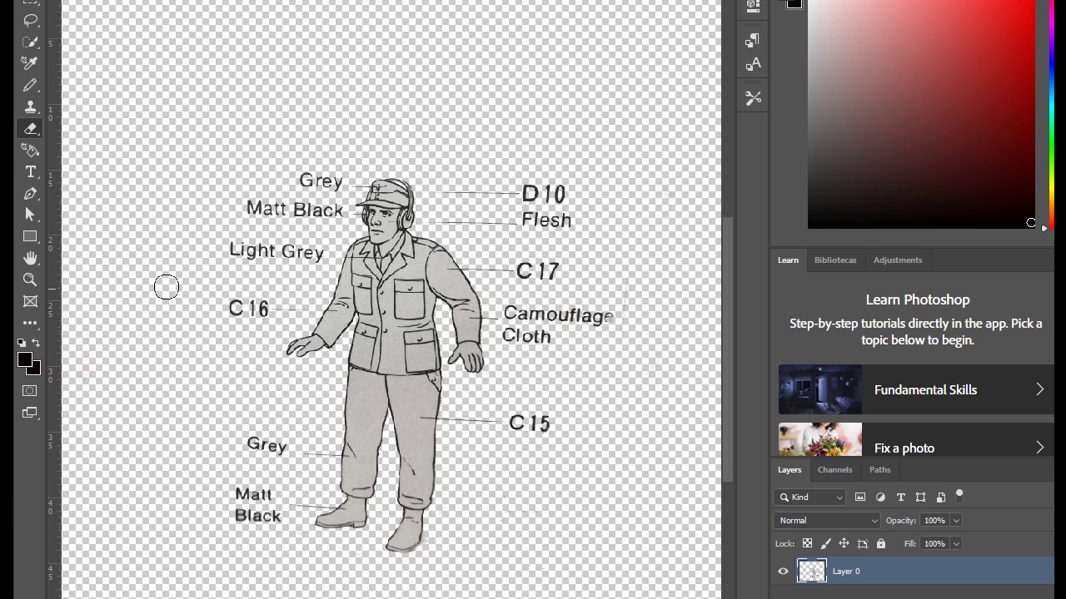
pyautogui.scroll(-2, 167, 287)
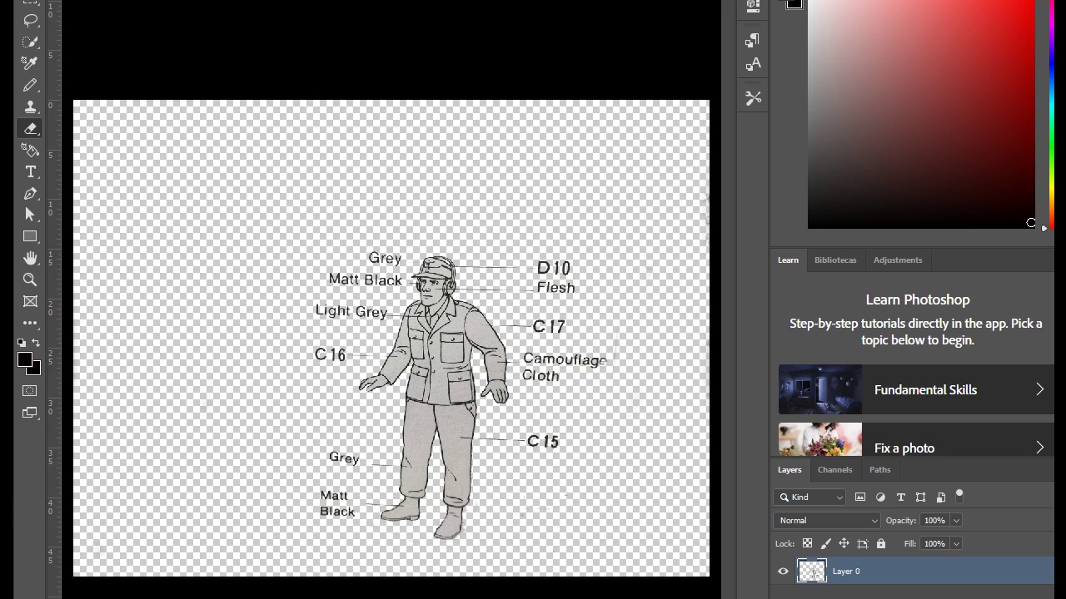
# Save the cut-out drawing as militar.psd in Photoshop format with layers, in the efeitos fotos folder.
pyautogui.hotkey('alt', 'f')
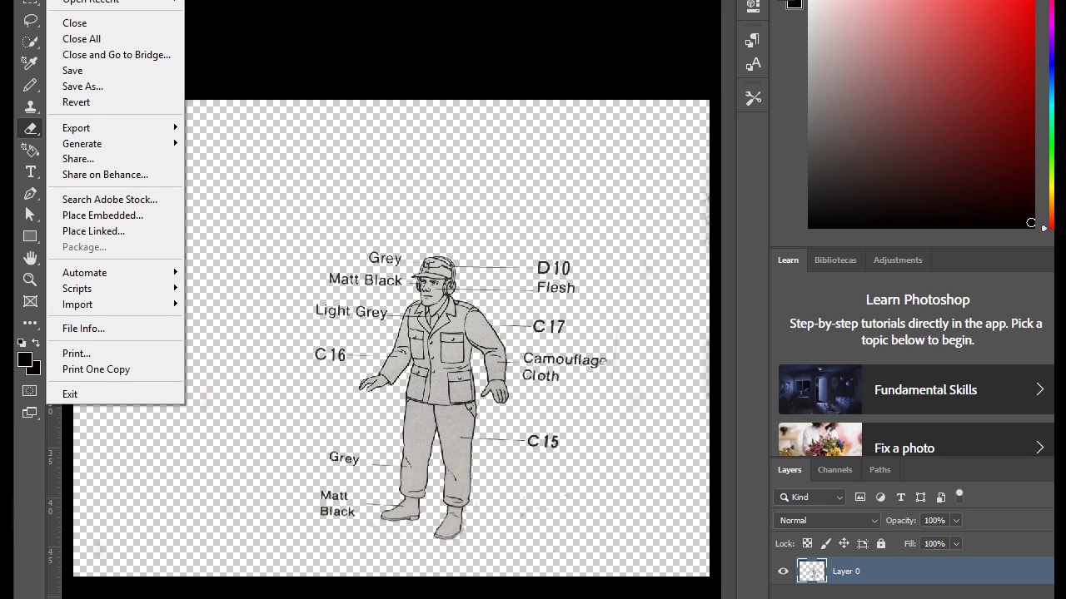
pyautogui.click(94, 86)
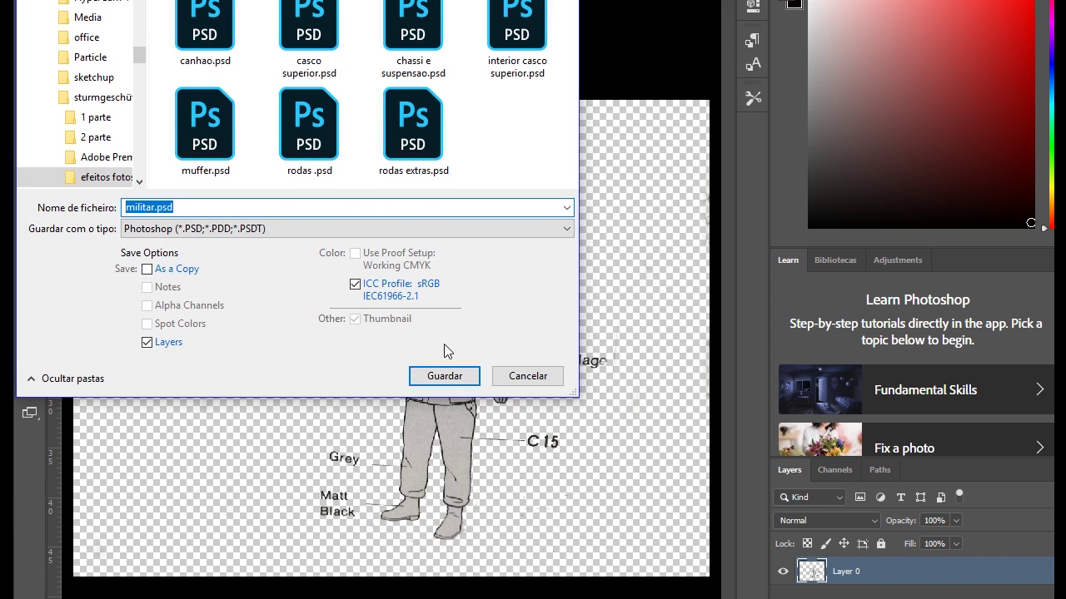
pyautogui.click(448, 376)
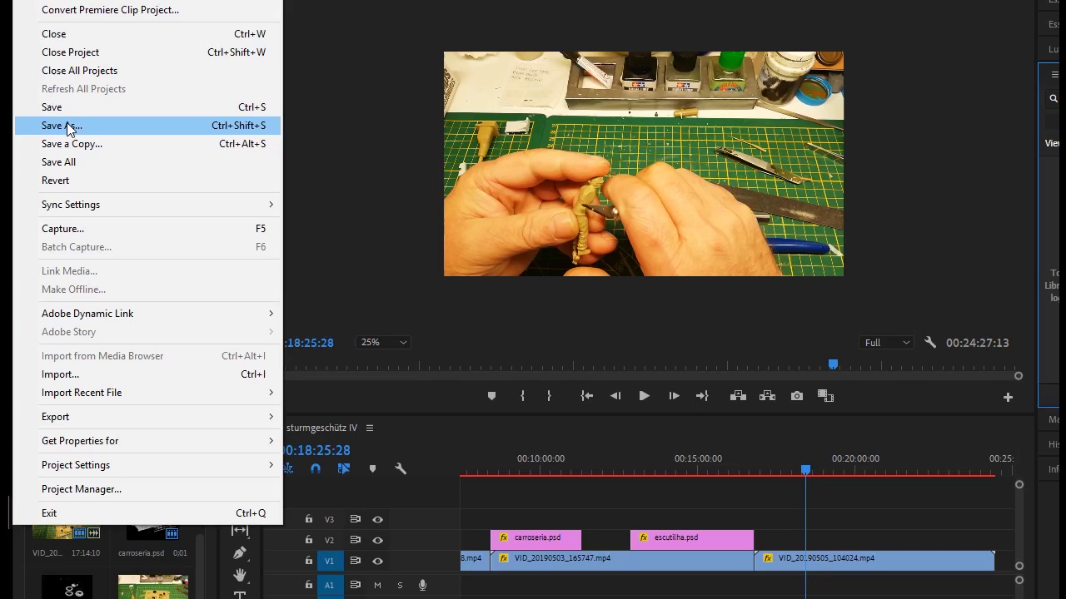
# In Premiere Pro, import militar.psd from the efeitos fotos folder inside sturmgeschütz IV.
pyautogui.click(72, 125)
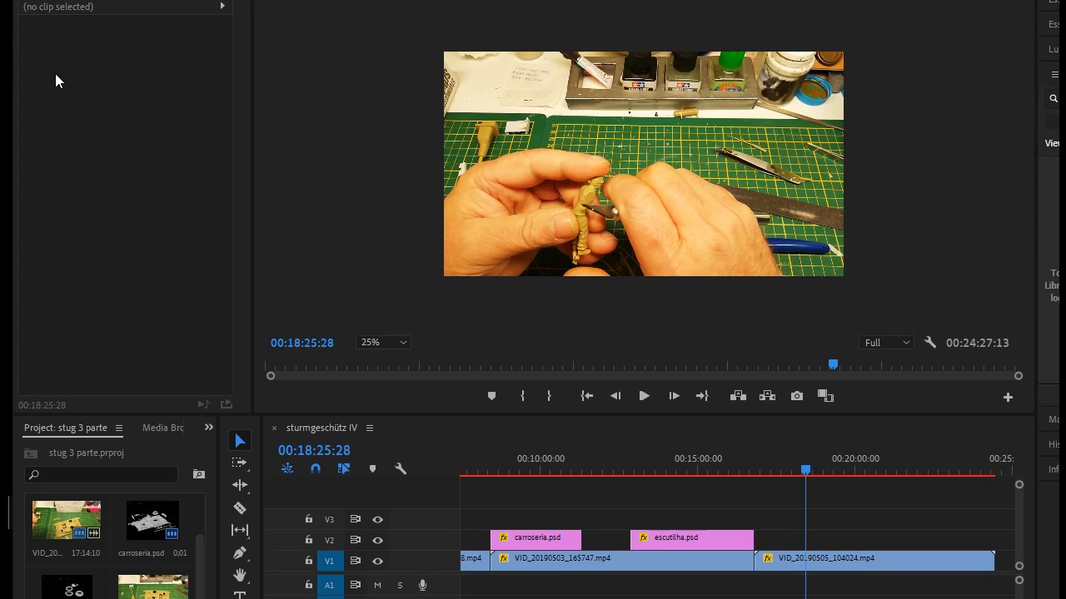
pyautogui.hotkey('alt', 'f')
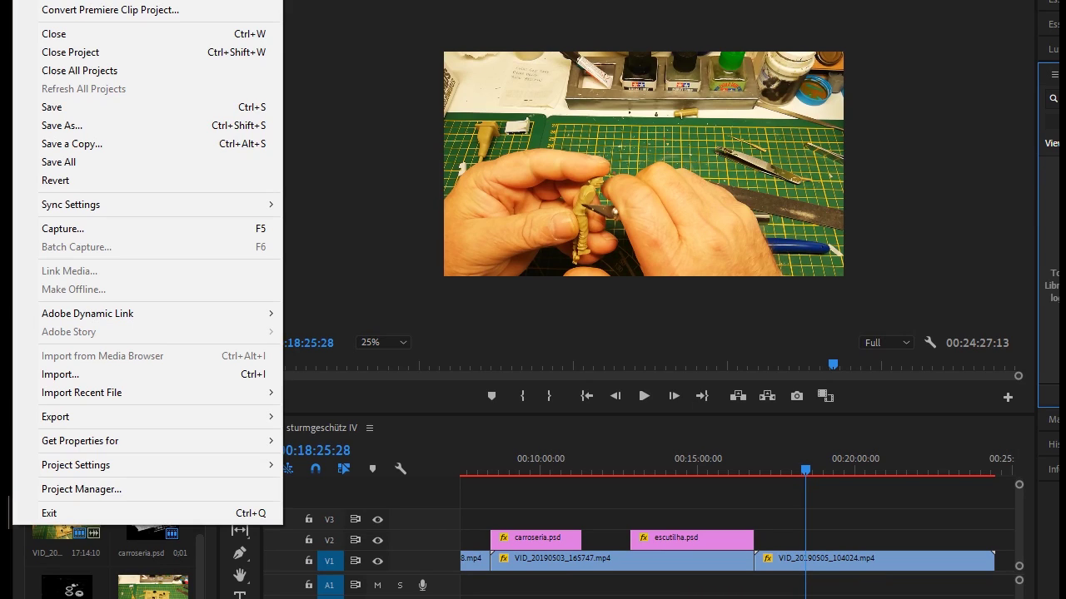
pyautogui.click(77, 376)
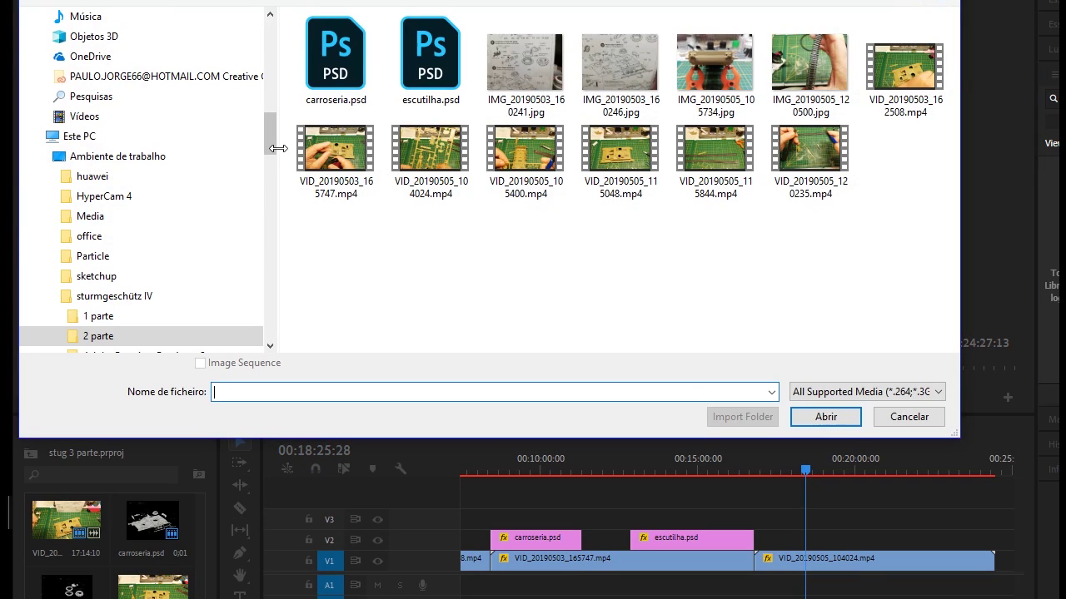
pyautogui.moveTo(271, 150); pyautogui.dragTo(269, 131)
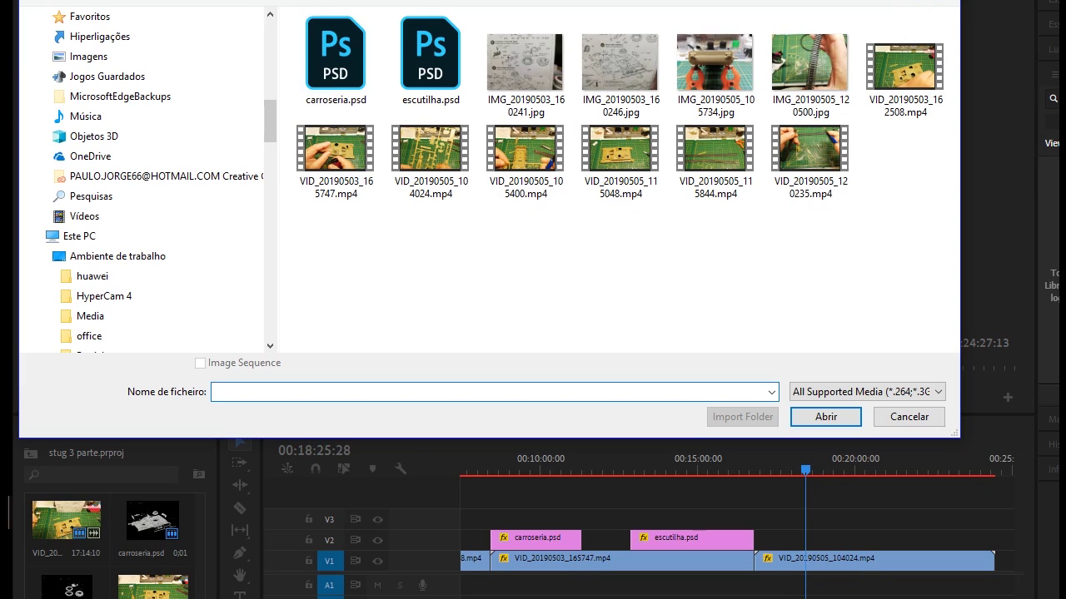
pyautogui.hotkey('alt', 'Up')
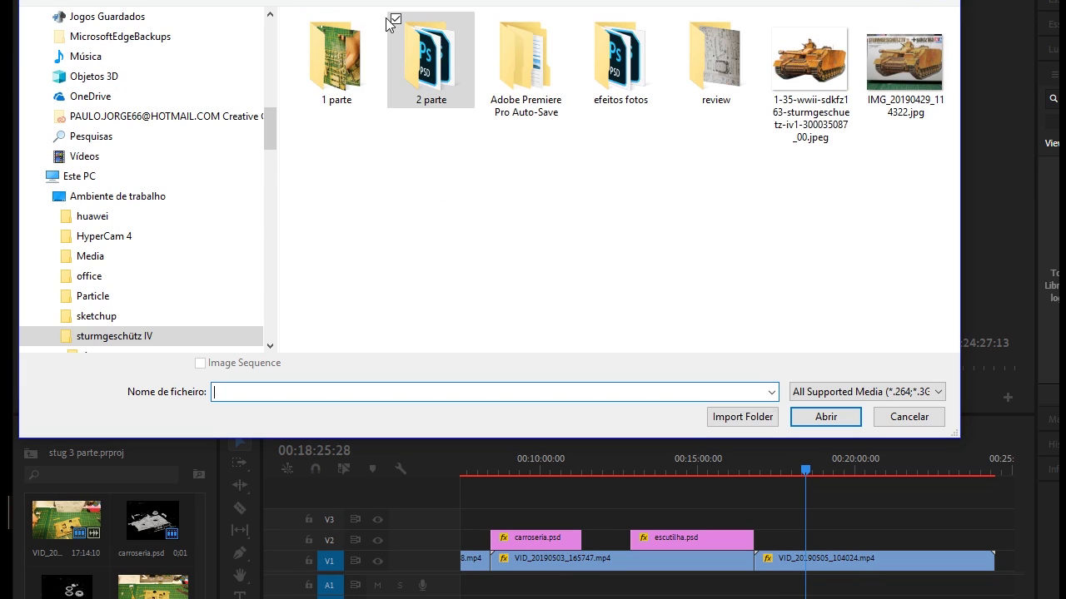
pyautogui.doubleClick(644, 88)
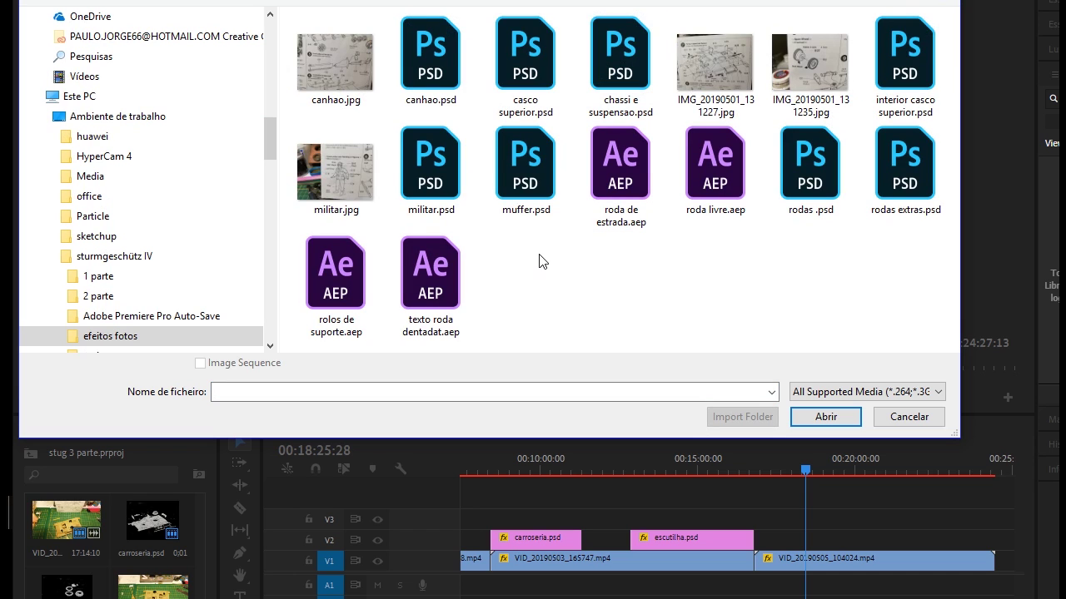
pyautogui.click(436, 177)
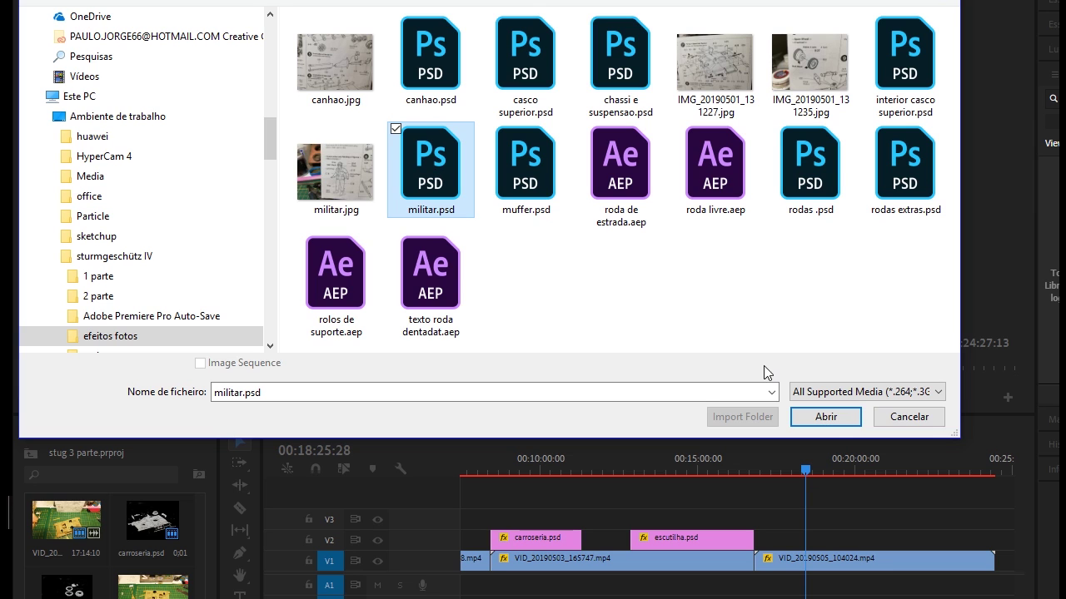
pyautogui.click(834, 421)
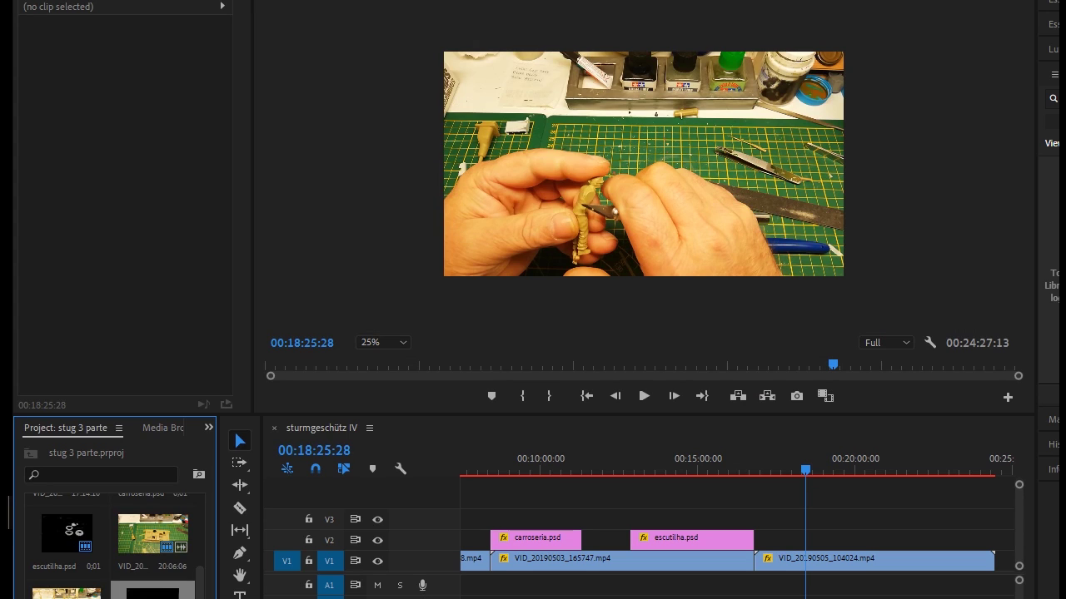
# Place militar.psd on video track V2 so that it starts directly after the escutilha.psd clip.
pyautogui.moveTo(492, 589); pyautogui.dragTo(786, 548)
pyautogui.moveTo(786, 547); pyautogui.dragTo(785, 547)
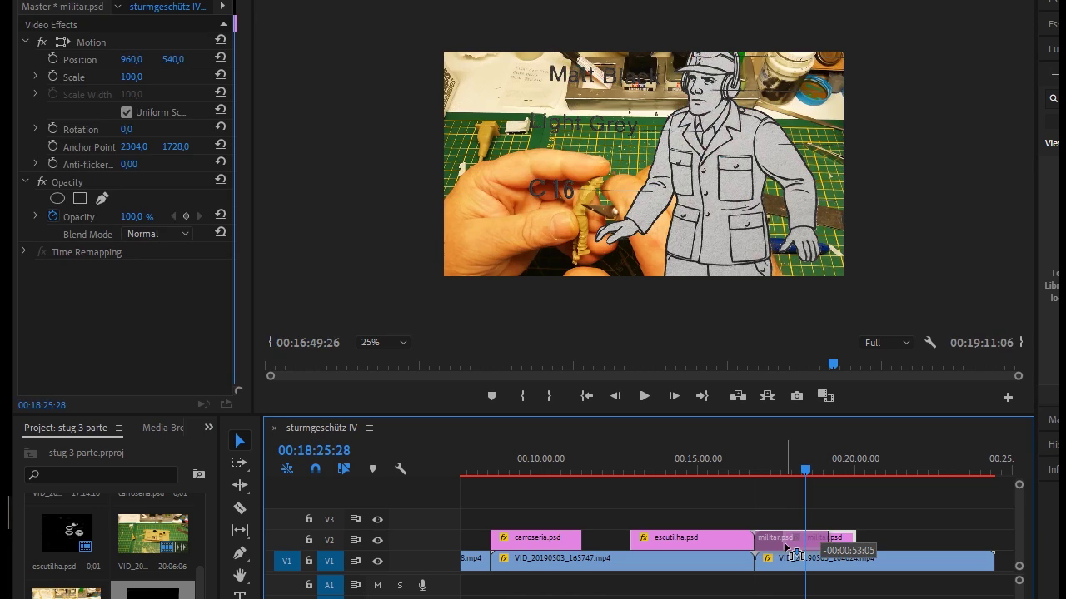
pyautogui.moveTo(795, 553); pyautogui.dragTo(795, 553)
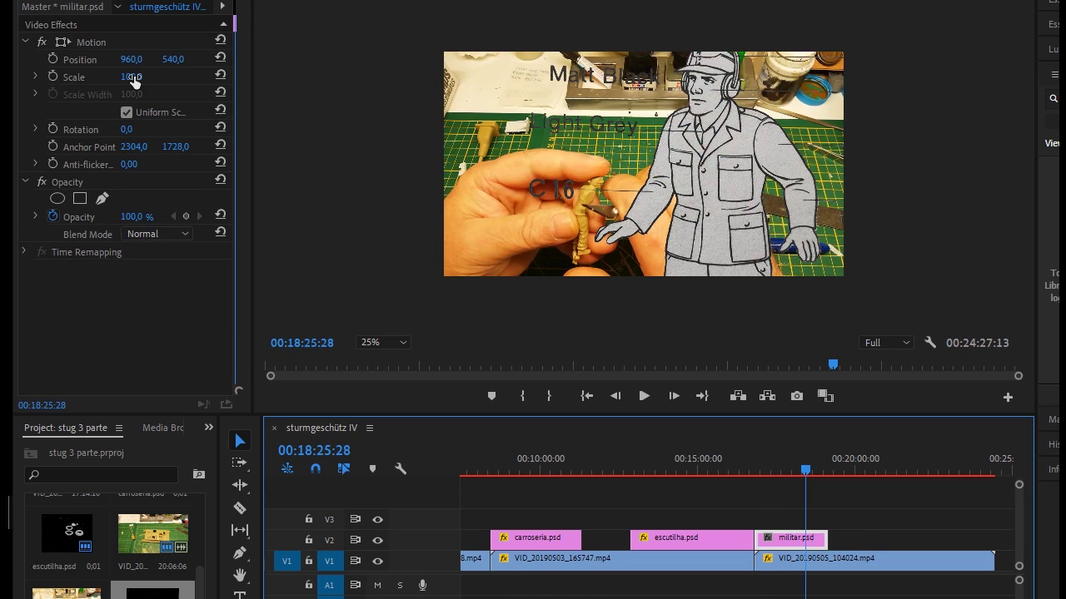
# Scale the militar.psd clip down to 8.
pyautogui.moveTo(134, 76); pyautogui.dragTo(119, 76)
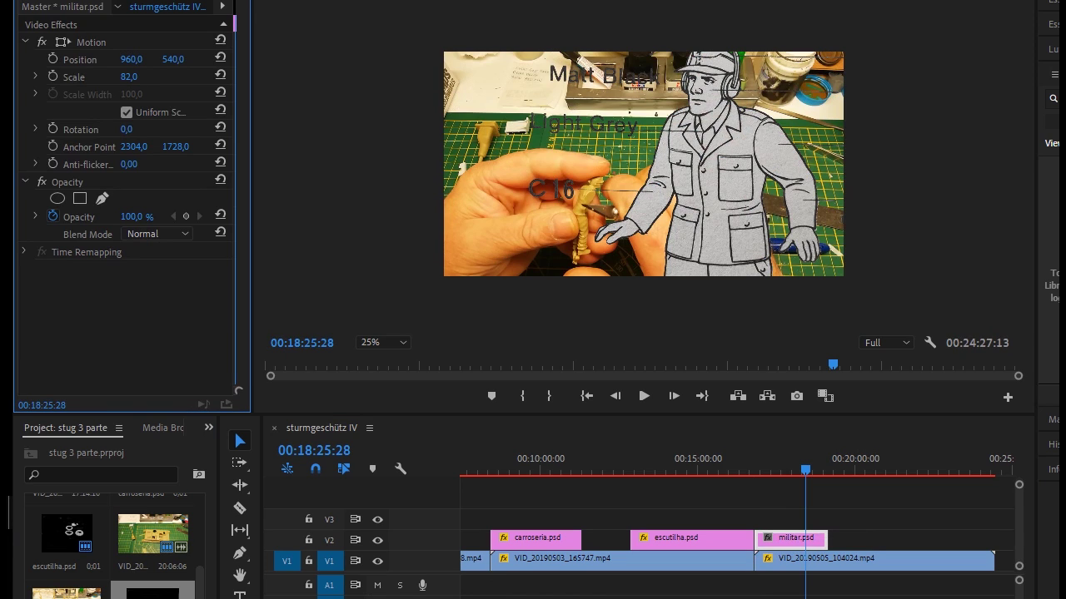
pyautogui.moveTo(119, 76); pyautogui.dragTo(59, 76)
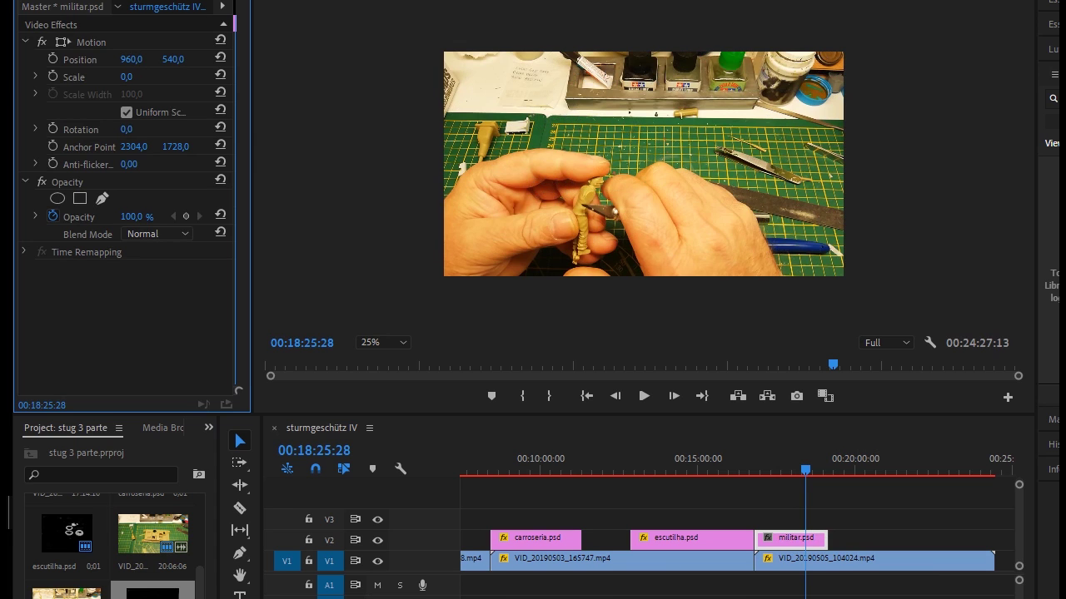
pyautogui.moveTo(126, 76); pyautogui.dragTo(144, 77)
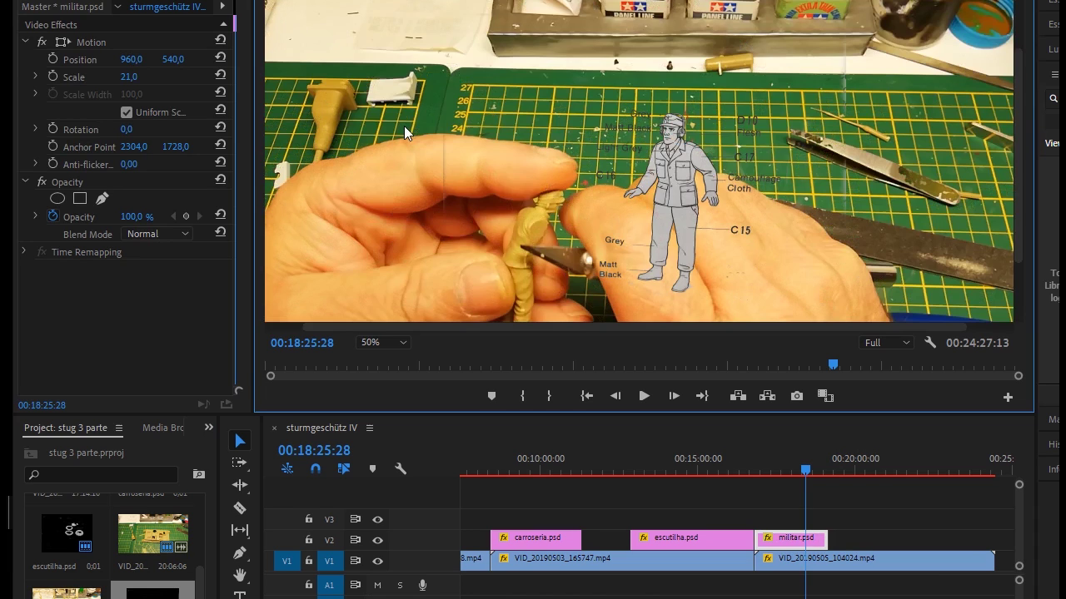
pyautogui.click(135, 77)
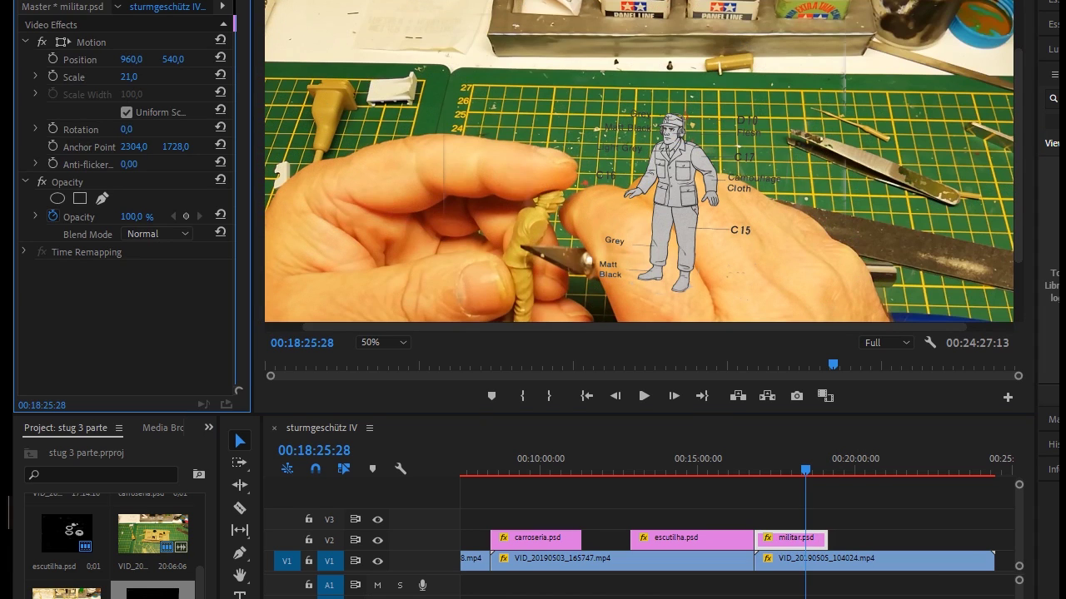
pyautogui.write('8')
pyautogui.press('Return')
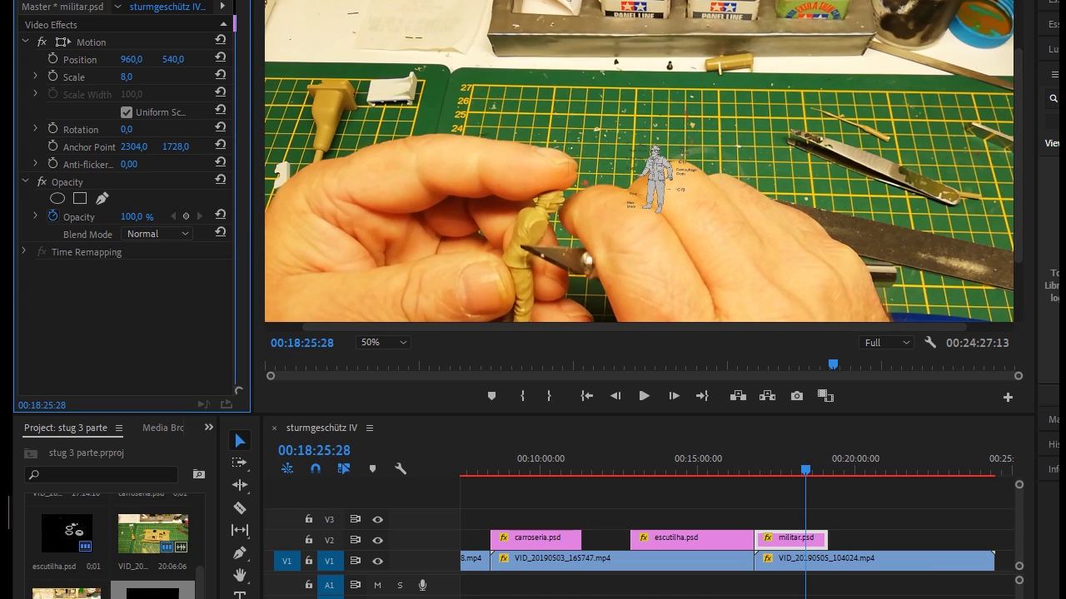
pyautogui.write('15')
pyautogui.press('Return')
pyautogui.hotkey('ctrl', 'z')
# Set the militar.psd overlay's position to 147, 120, over the white paper in the video frame, and preview it at 25%.
pyautogui.moveTo(655, 179); pyautogui.dragTo(655, 49)
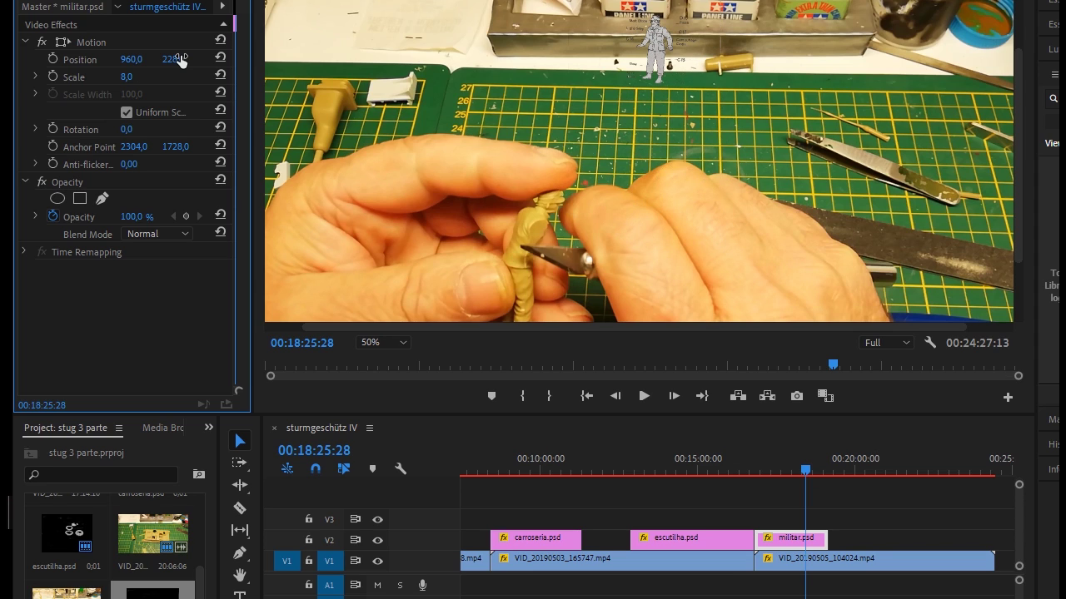
pyautogui.moveTo(181, 59); pyautogui.dragTo(116, 59)
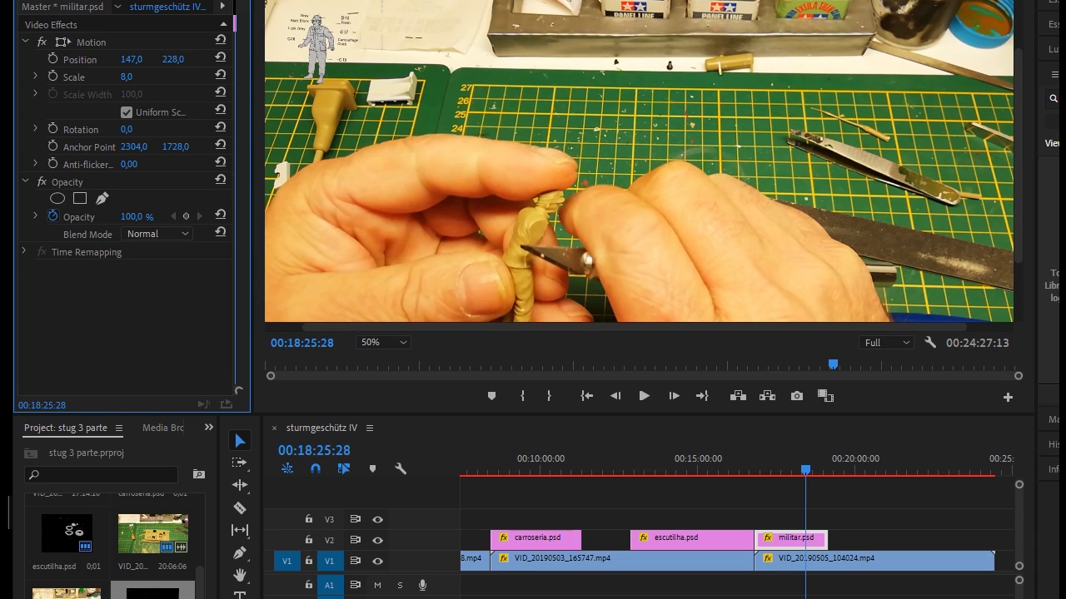
pyautogui.click(383, 342)
pyautogui.click(385, 397)
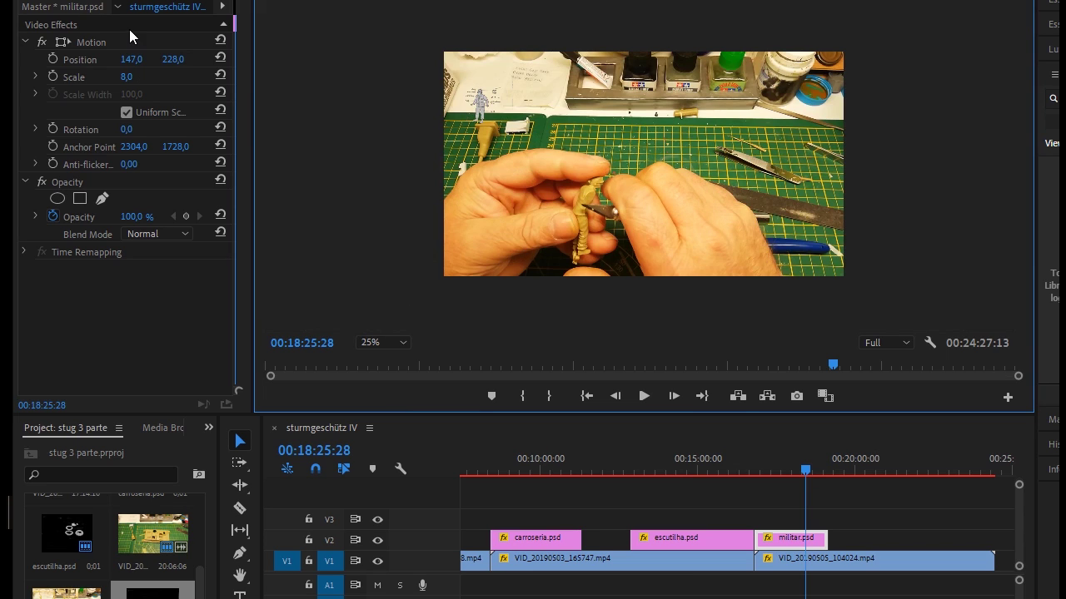
pyautogui.moveTo(168, 59); pyautogui.dragTo(95, 58)
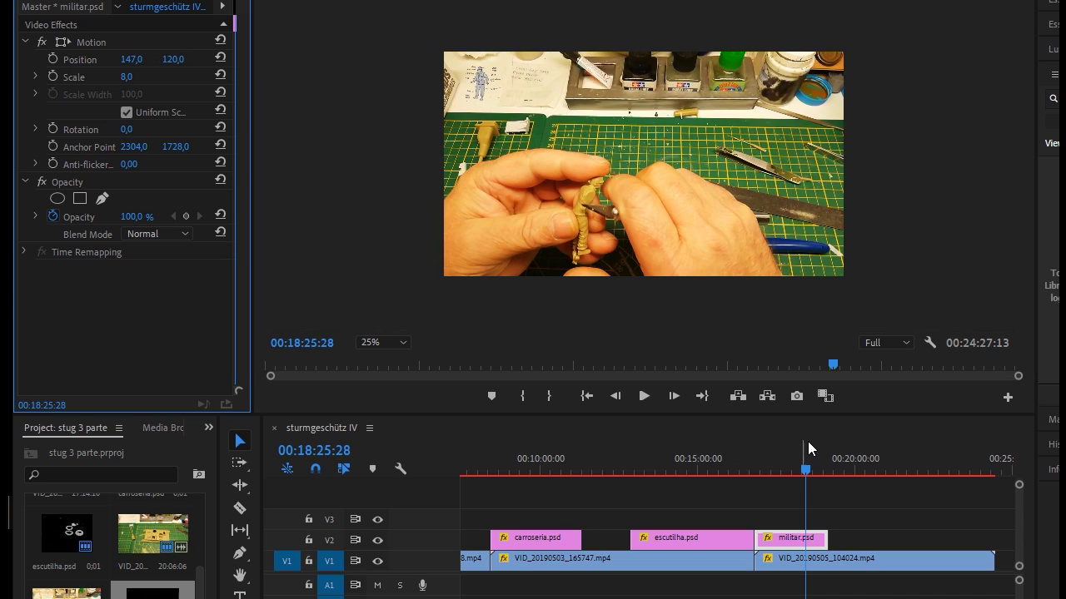
# Extend the militar.psd clip on V2 to the end of VID_20190505_104024.mp4.
pyautogui.click(869, 471)
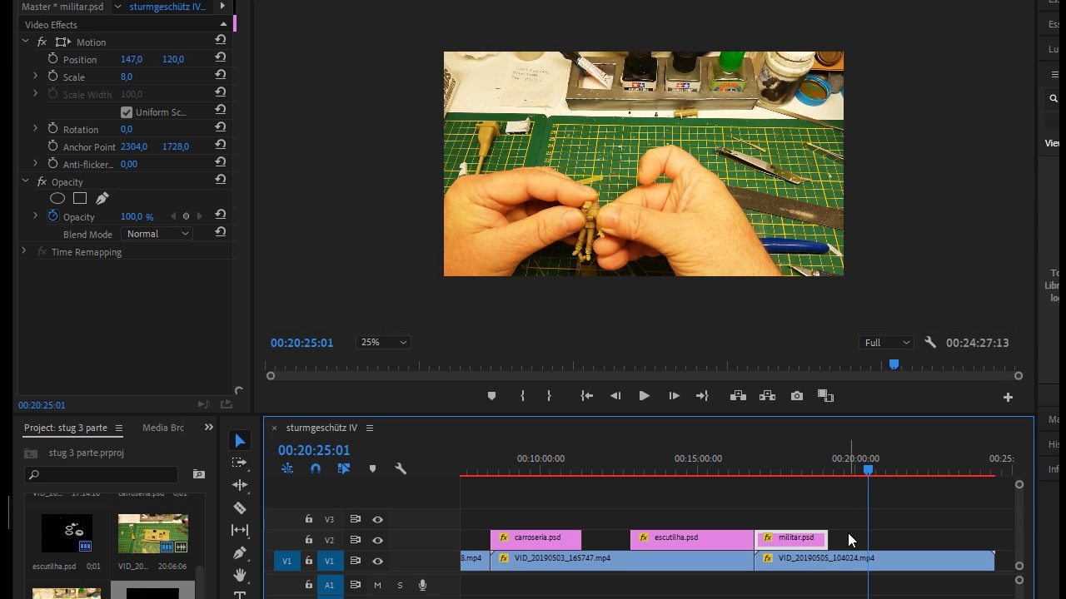
pyautogui.click(924, 473)
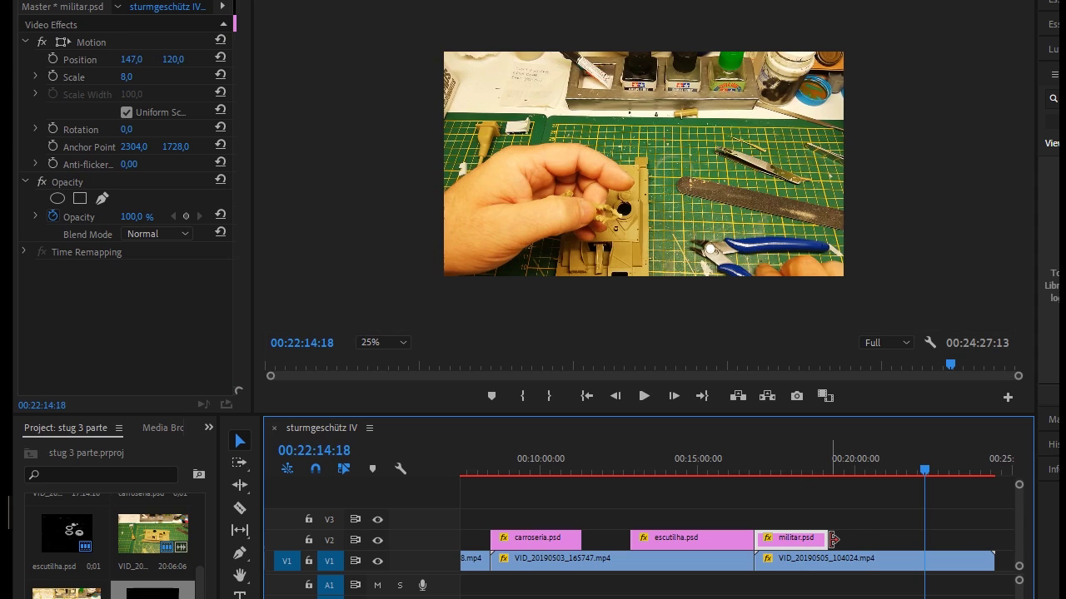
pyautogui.moveTo(832, 540); pyautogui.dragTo(995, 545)
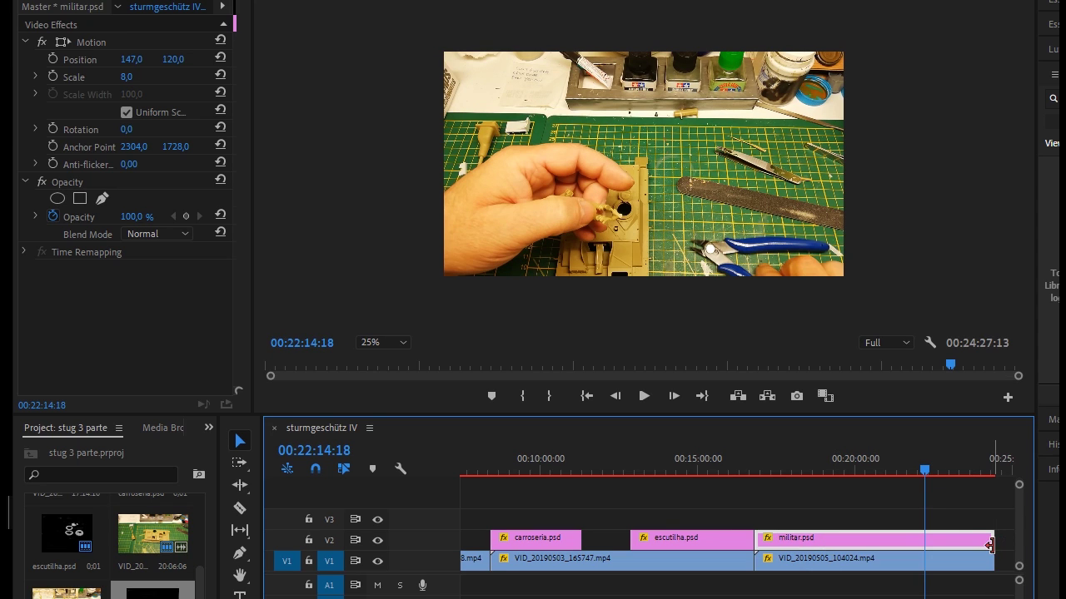
# Magnify the program preview to 50% and play the sequence near the start of the militar.psd clip to check the overlay.
pyautogui.click(401, 342)
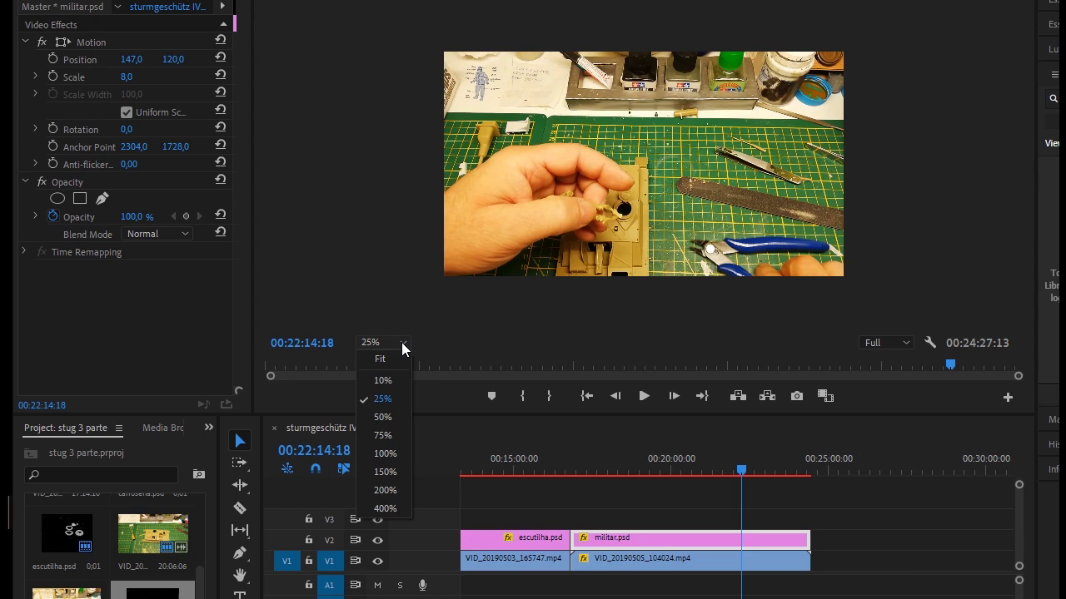
pyautogui.click(383, 418)
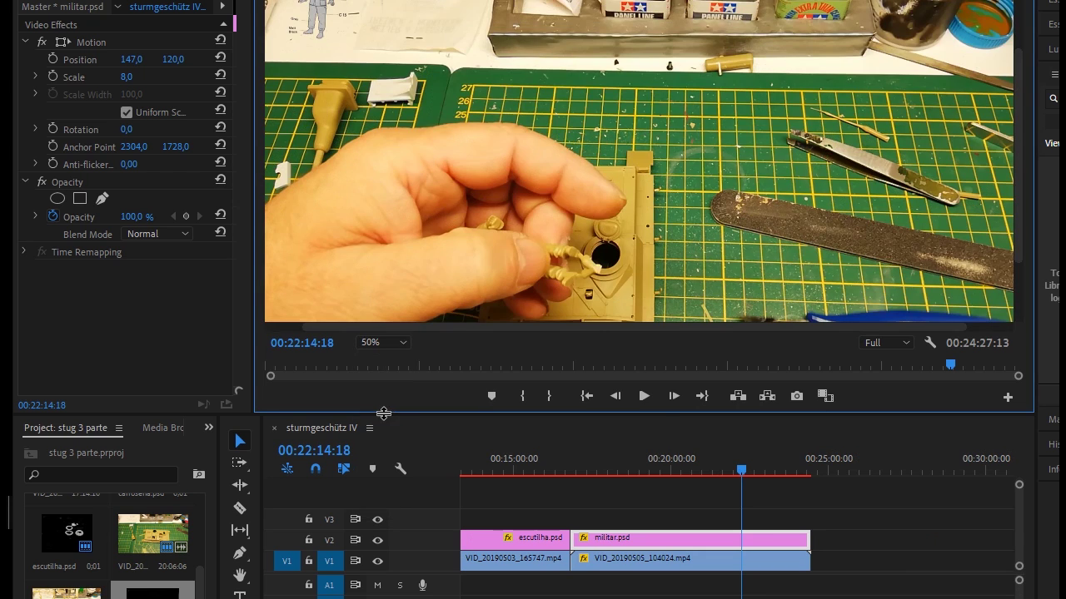
pyautogui.moveTo(641, 477); pyautogui.dragTo(617, 476)
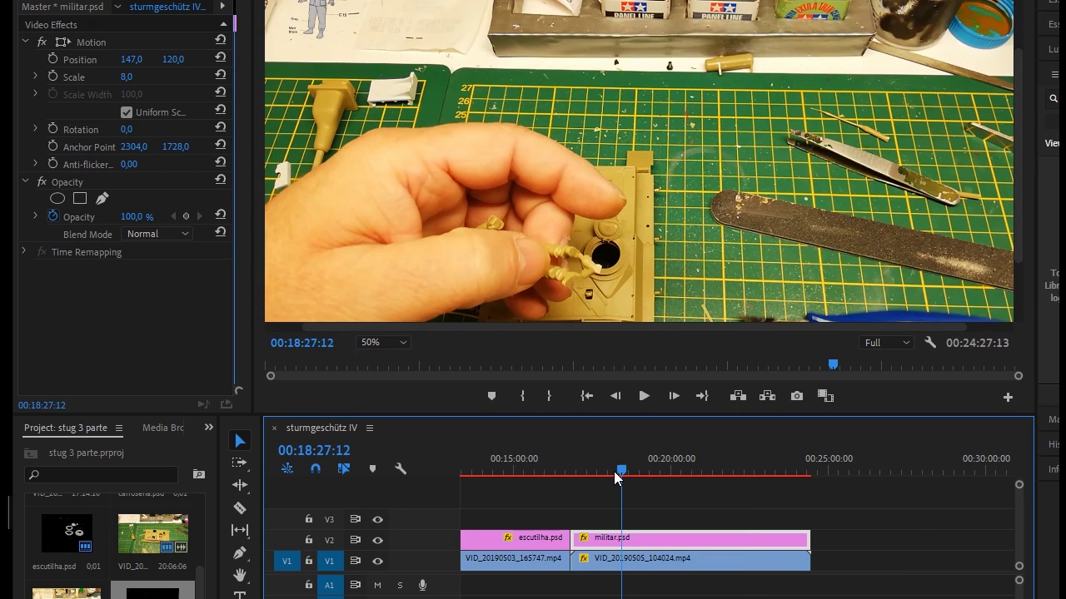
pyautogui.click(643, 396)
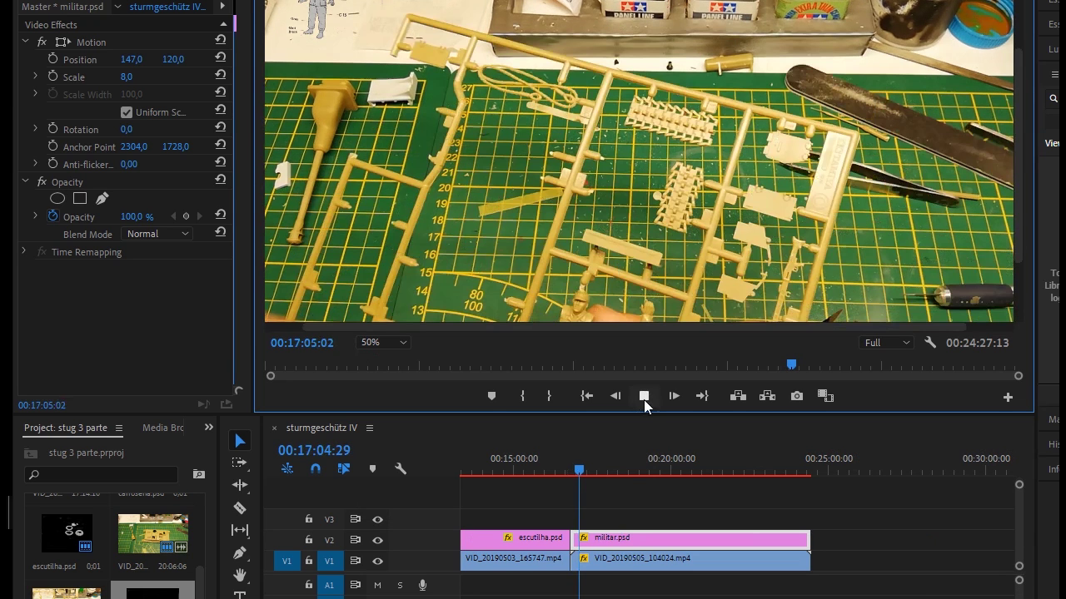
pyautogui.click(644, 400)
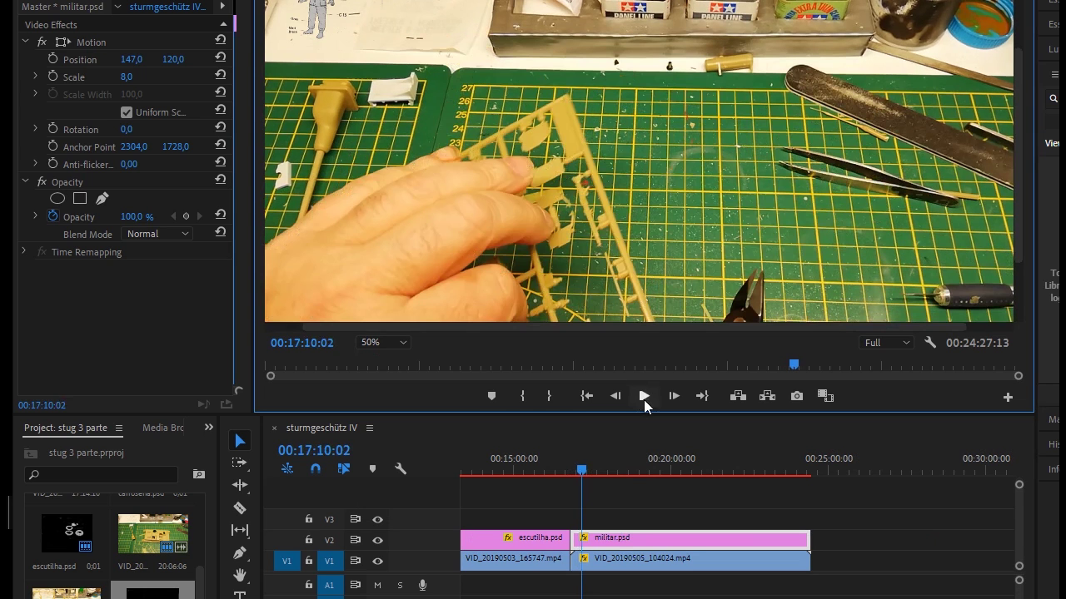
# Return the program preview to 25% and play a few more seconds of the militar.psd overlay in the full frame.
pyautogui.click(383, 342)
pyautogui.click(382, 395)
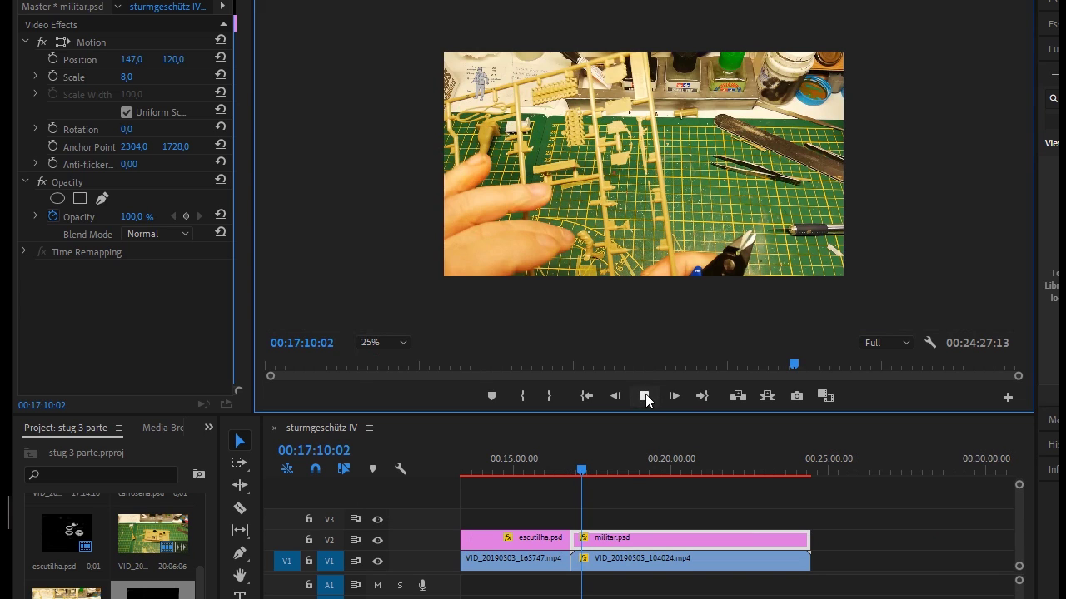
pyautogui.click(645, 395)
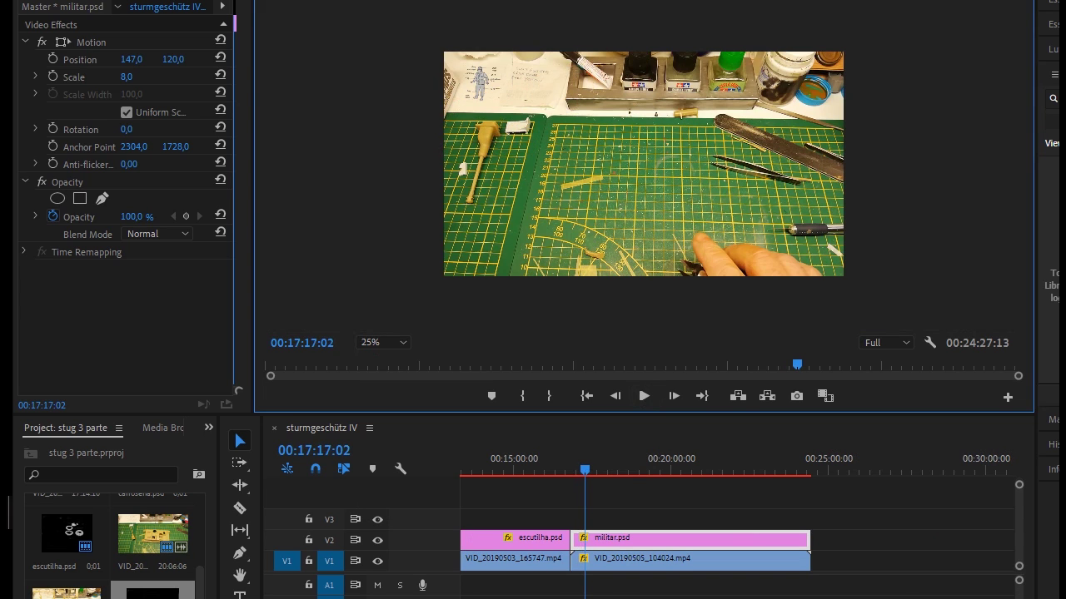